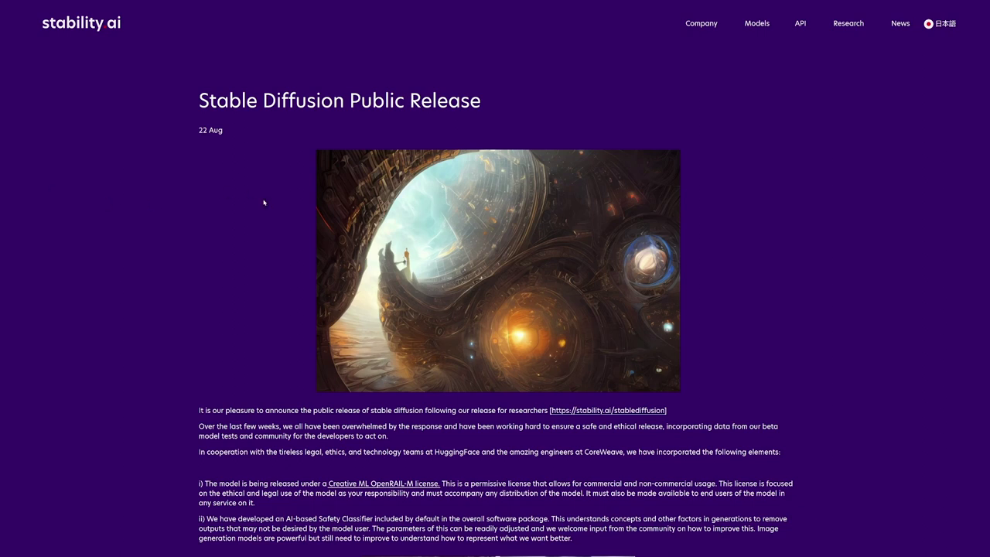
- Read through the Stable Diffusion Public Release article down to the recommended model weights and access links
scroll(264, 202, "down", 10)
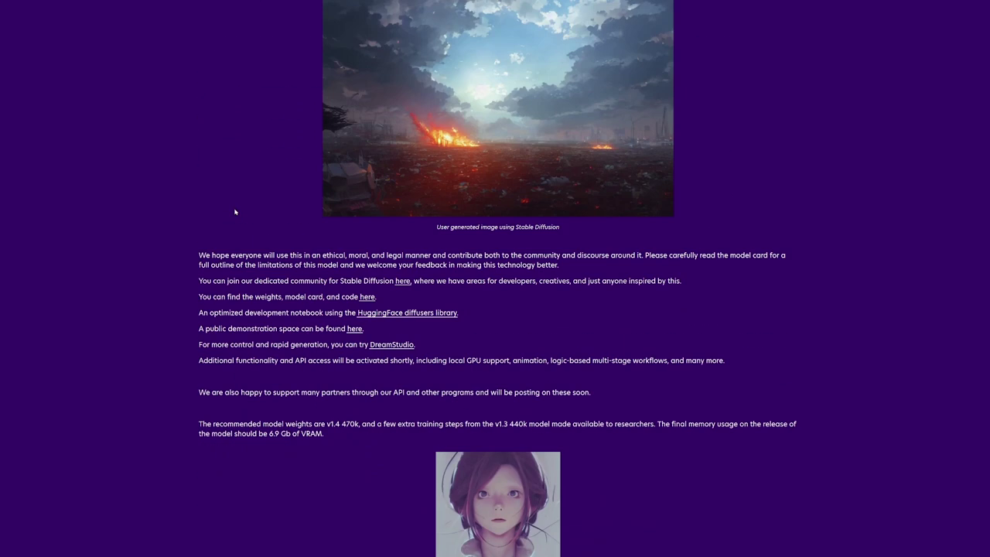
scroll(235, 212, "down", 1)
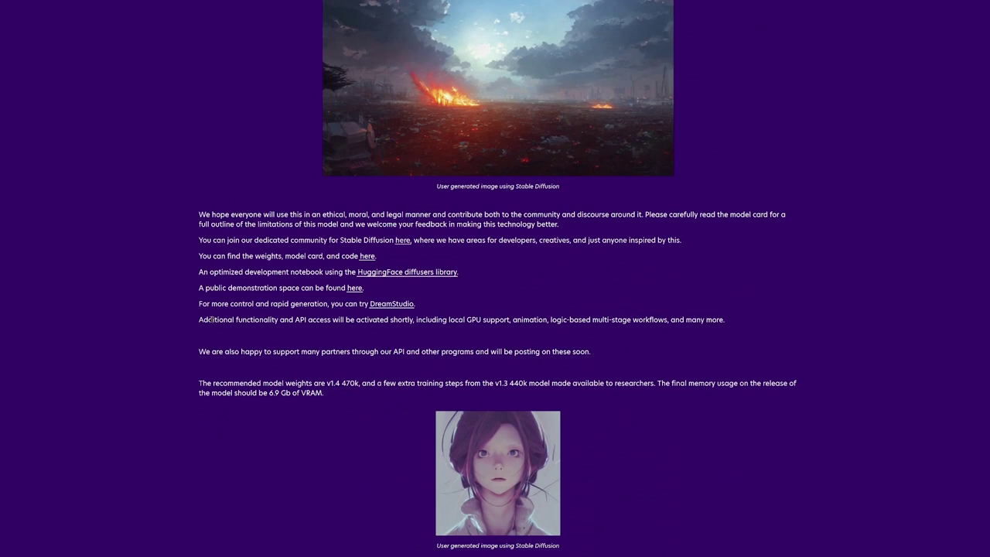
left_click_drag(199, 319, 321, 319)
left_click(176, 293)
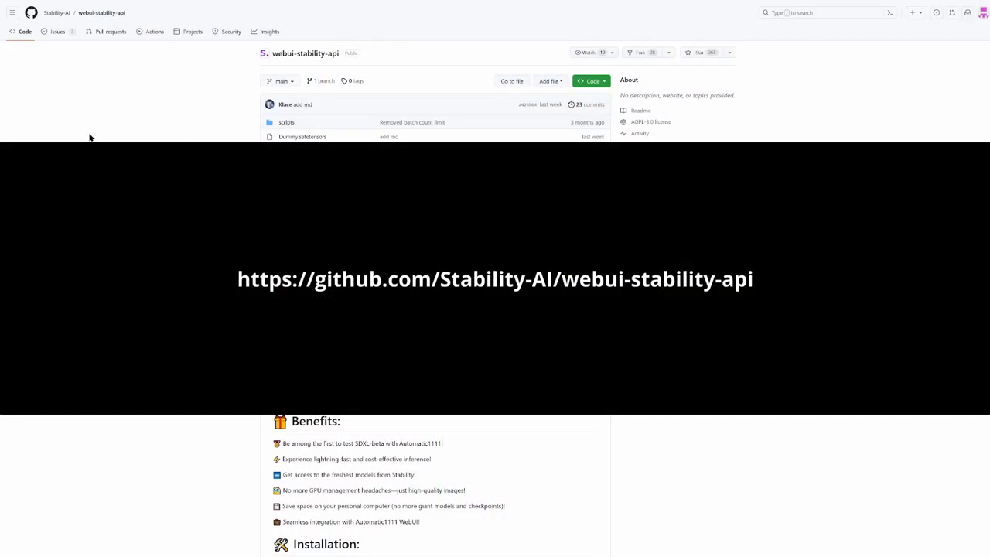
- Copy the webui-stability-api repository link from the Installation section of the GitHub README
mouse_move(56, 17)
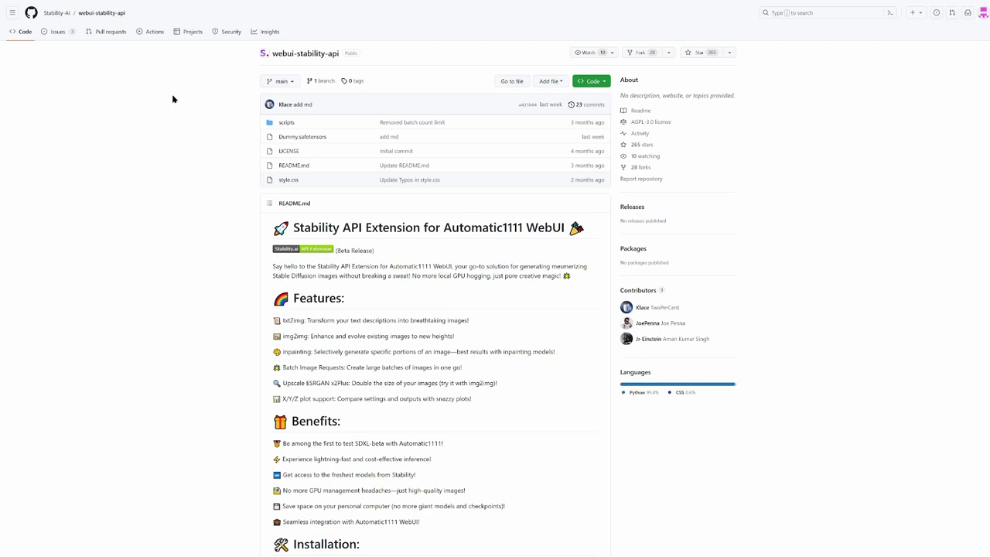
scroll(183, 155, "down", 2)
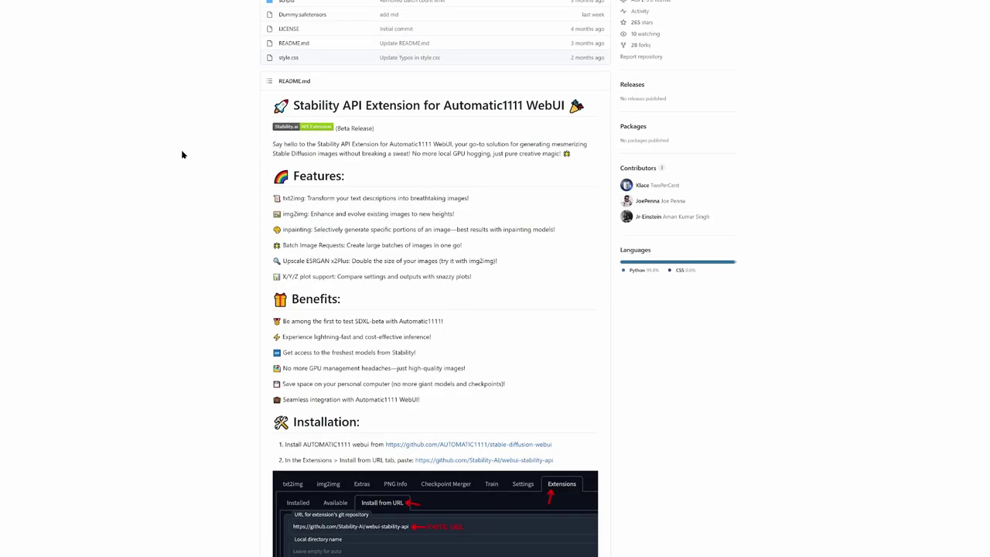
scroll(182, 155, "down", 2)
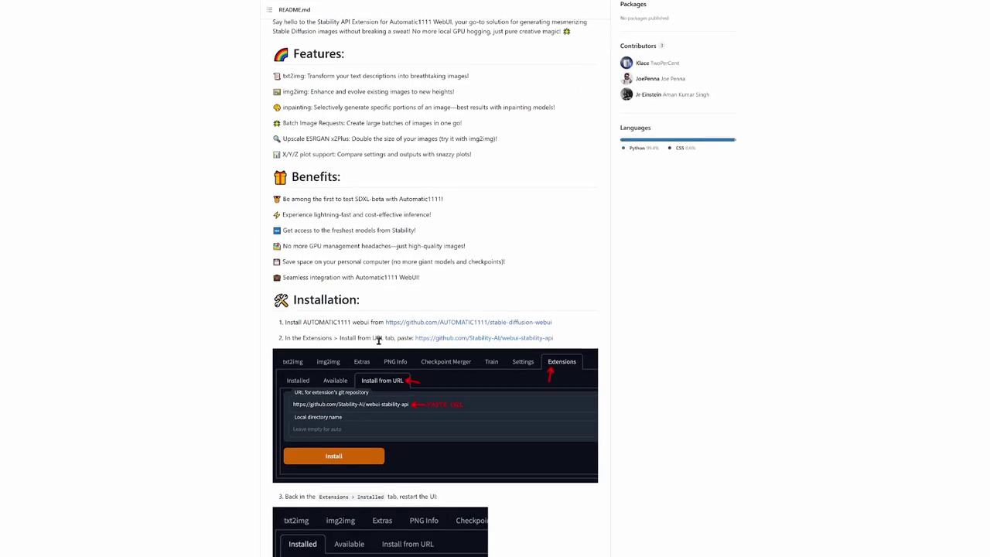
right_click(523, 342)
left_click(544, 423)
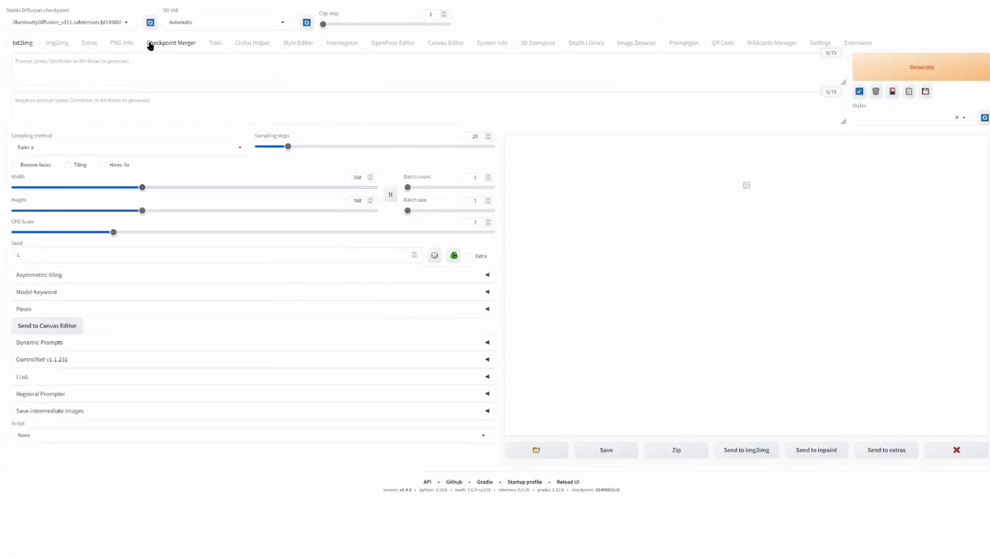
left_click(859, 45)
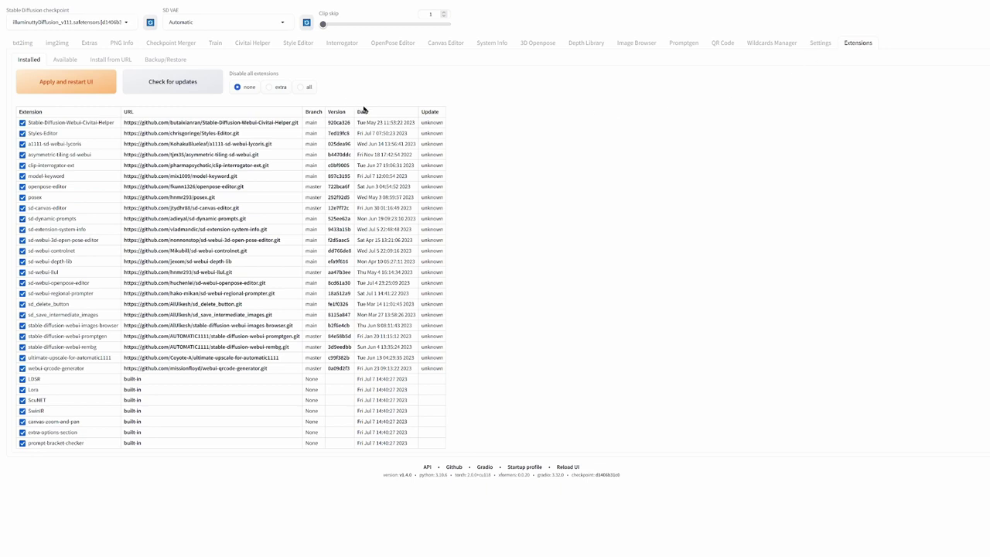
left_click(107, 60)
left_click(103, 83)
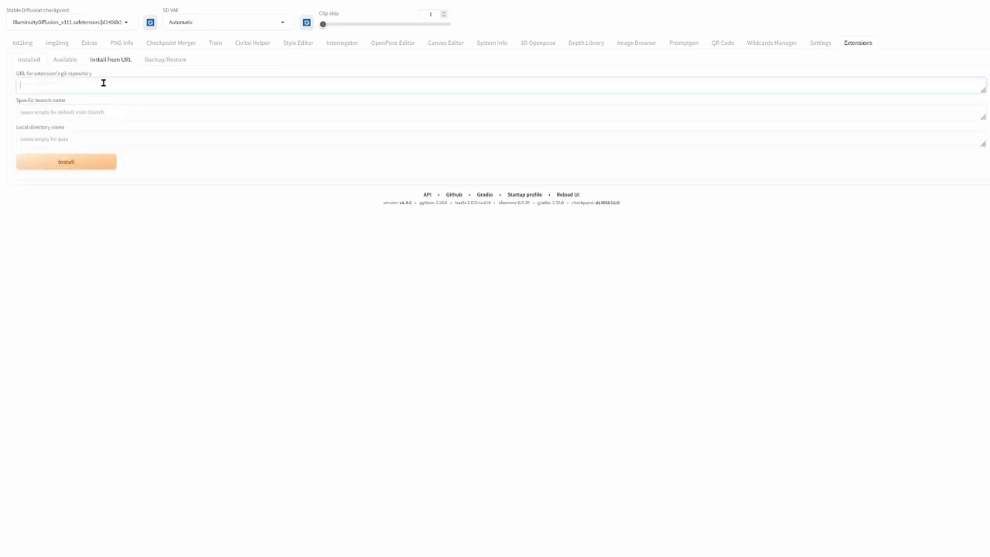
right_click(103, 82)
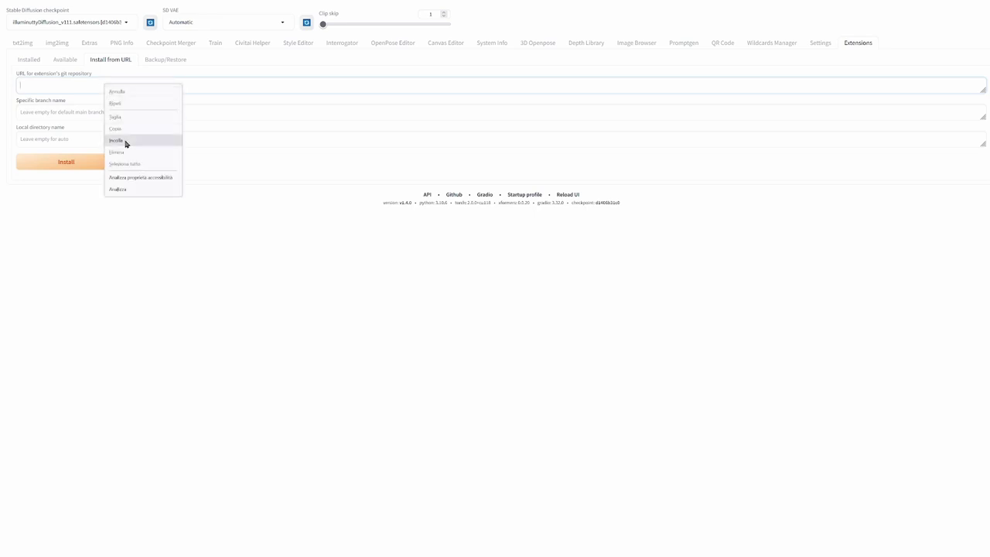
left_click(126, 139)
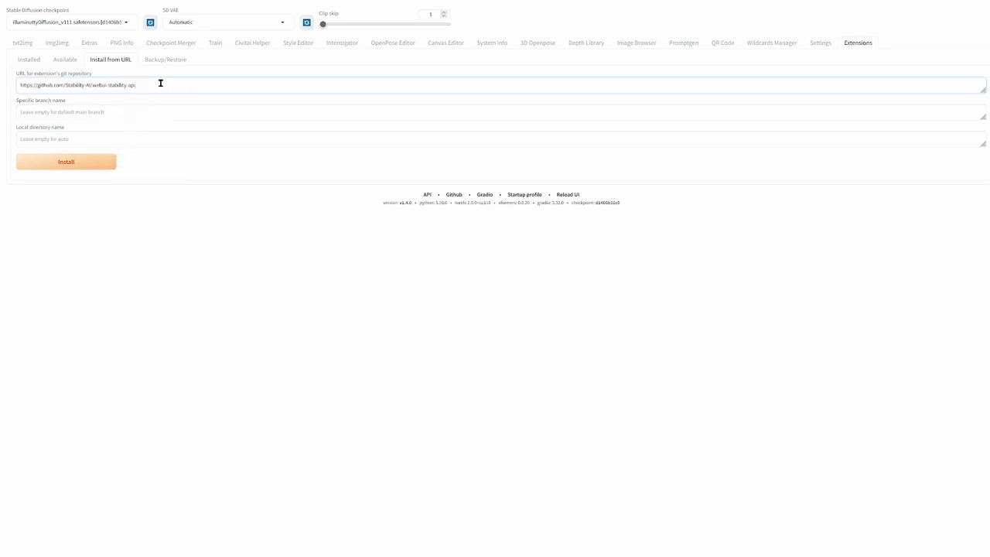
left_click(69, 168)
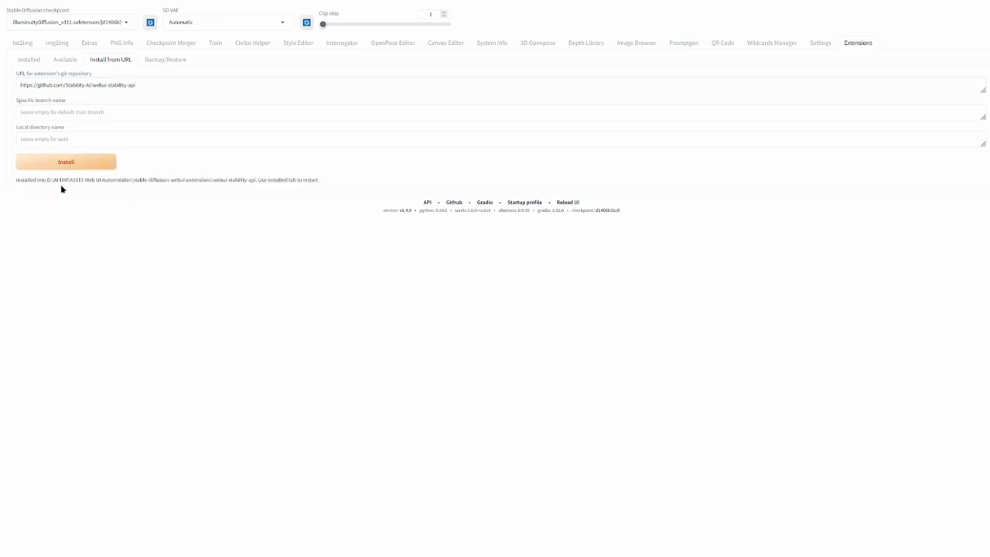
- Check the installed extensions for updates, and apply the changes by restarting the UI
left_click(28, 62)
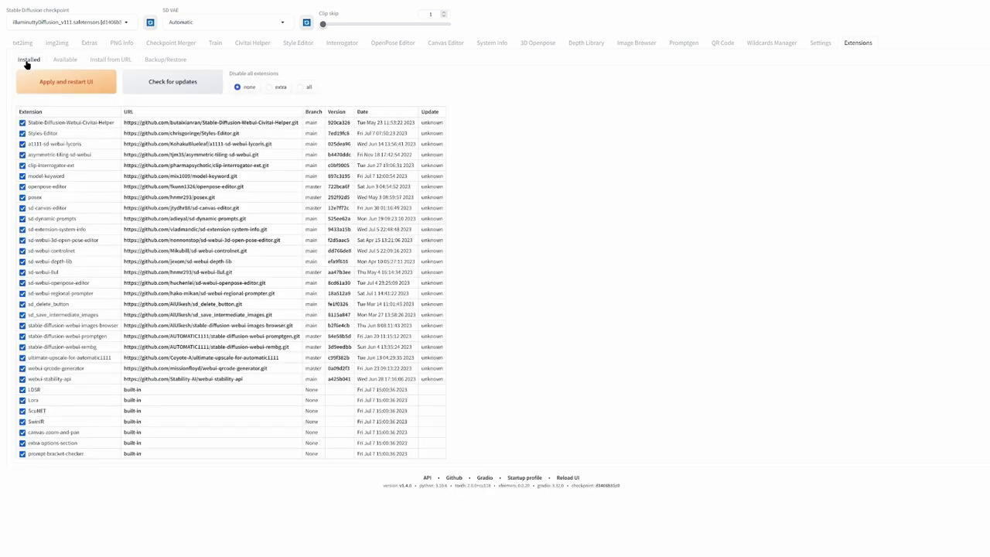
left_click(168, 87)
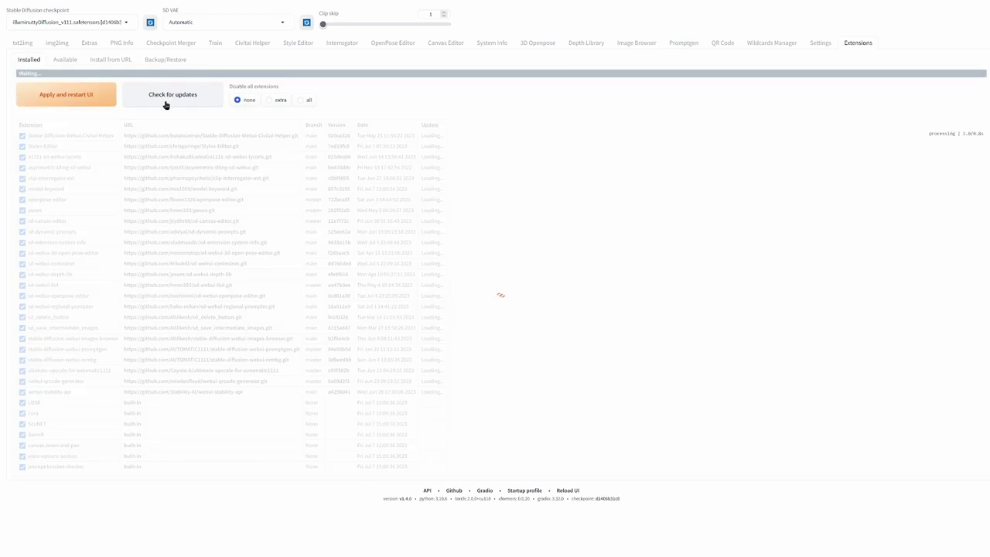
left_click(68, 86)
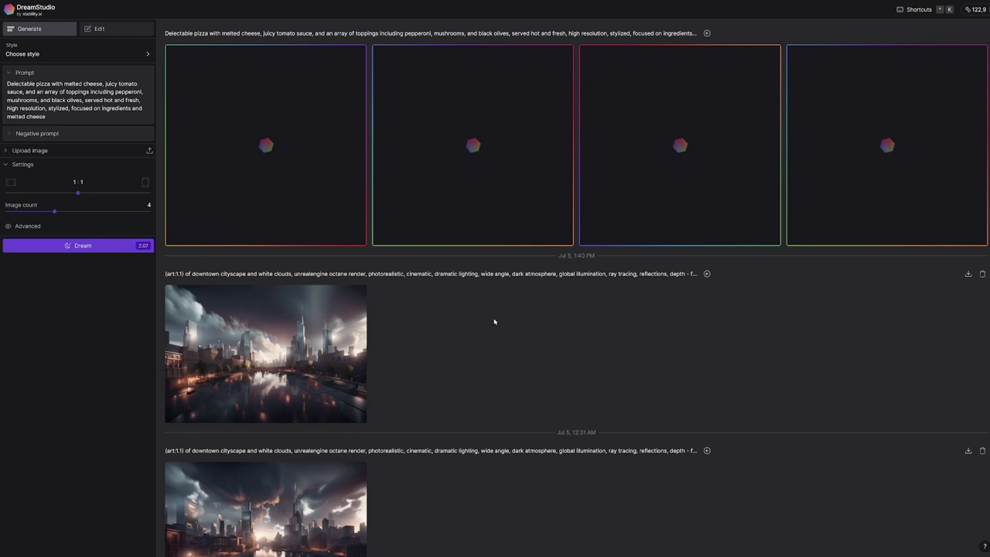
- Copy the API key from the DreamStudio account page and enter it as the API key in the web UI's Stability API settings
left_click(975, 10)
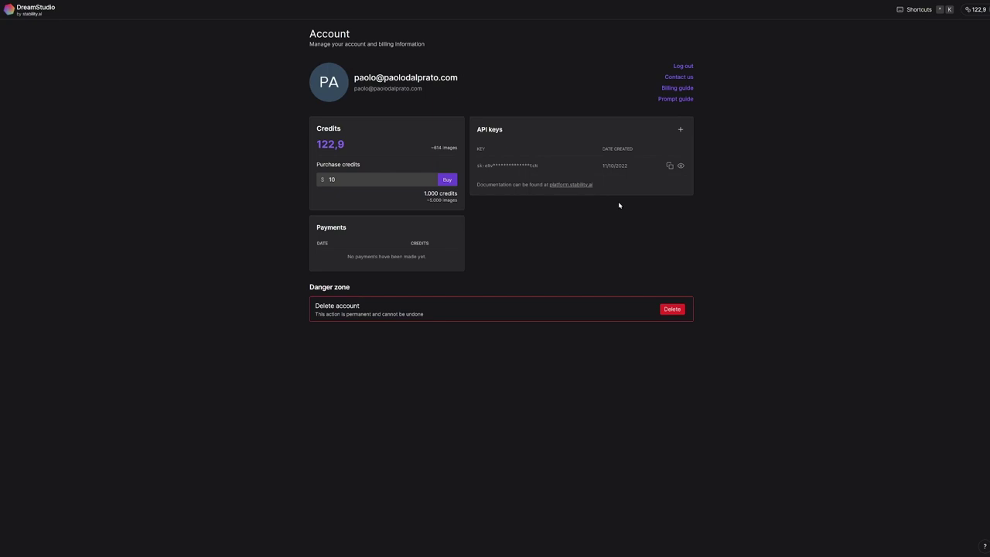
left_click(669, 167)
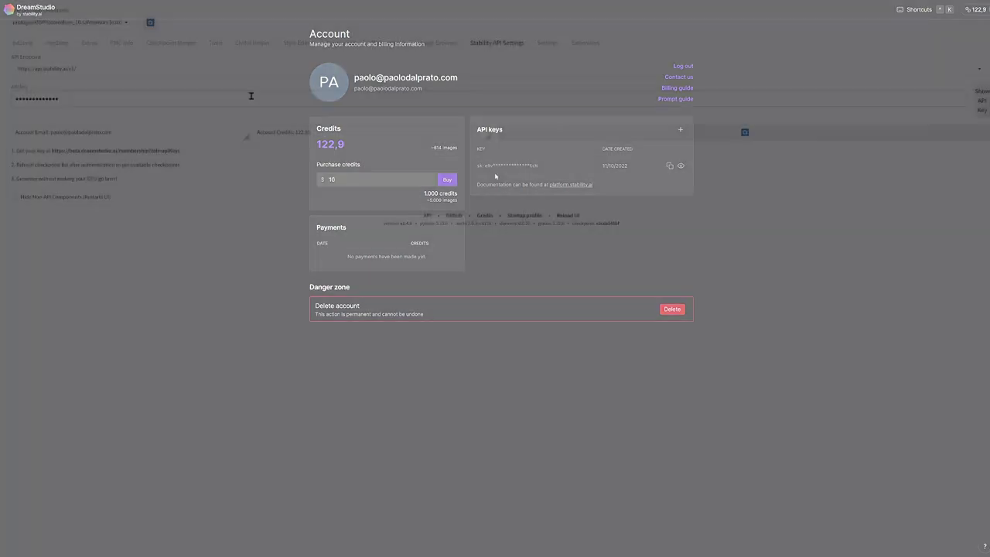
key("ctrl+a")
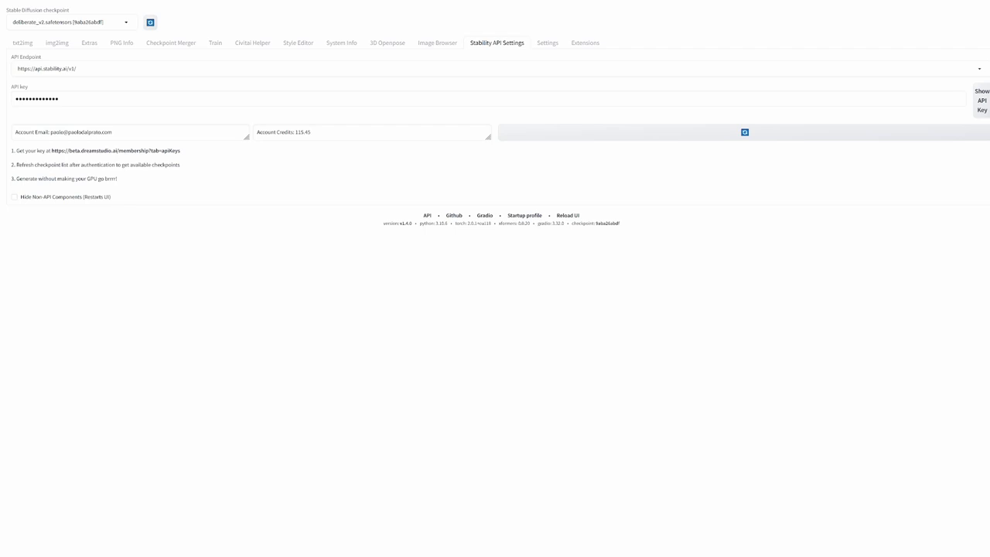
- Refresh the Stable Diffusion checkpoint list and look through it for the Stability API (SAPI) models
left_click(153, 27)
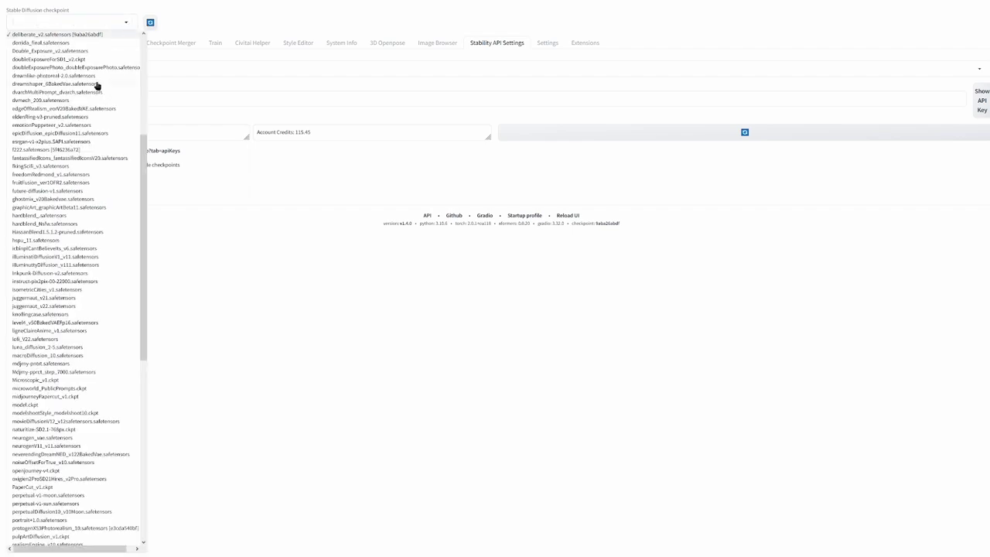
scroll(79, 90, "down", 5)
scroll(79, 93, "down", 2)
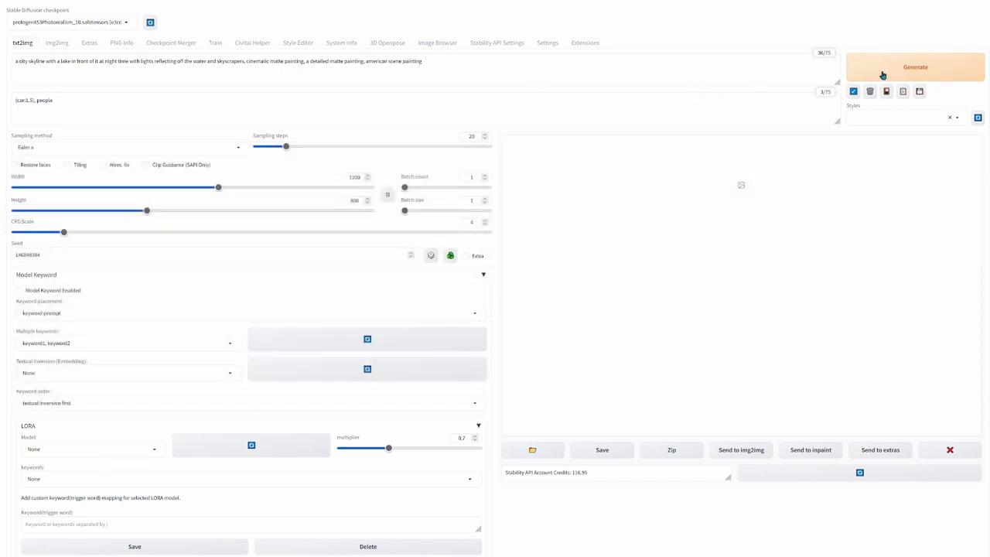
- Generate the night city skyline image with the protogenX53Photorealism_10 checkpoint and view the result at full size
left_click(883, 75)
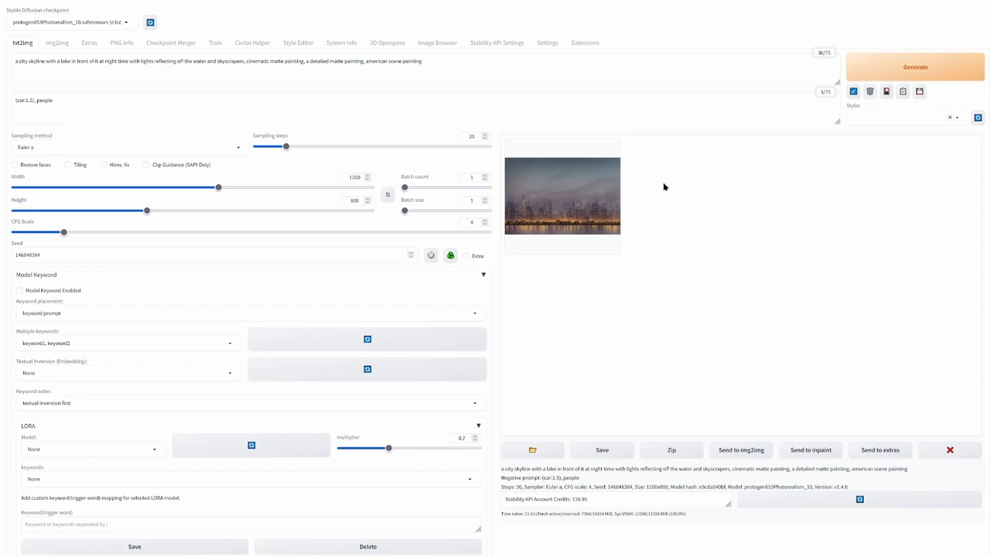
left_click(607, 213)
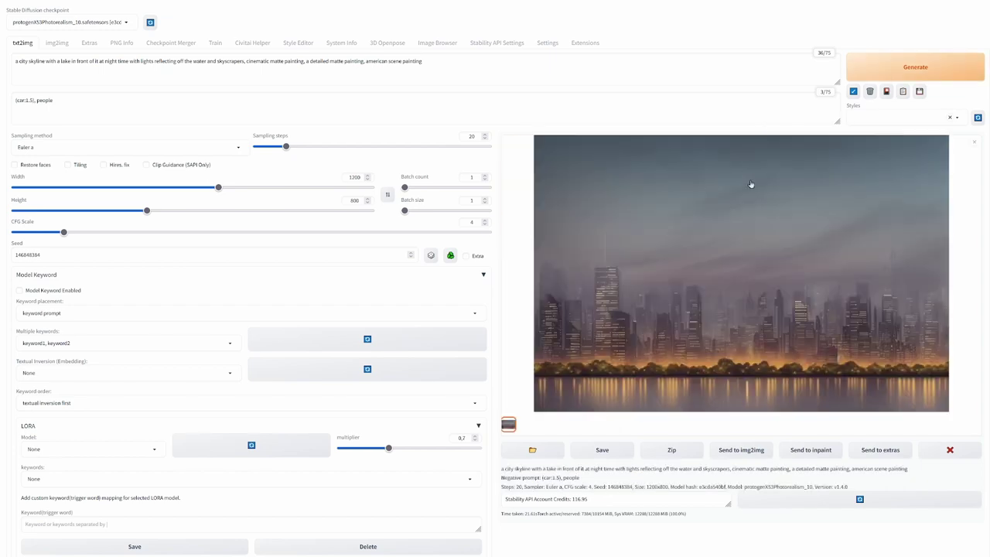
left_click(750, 186)
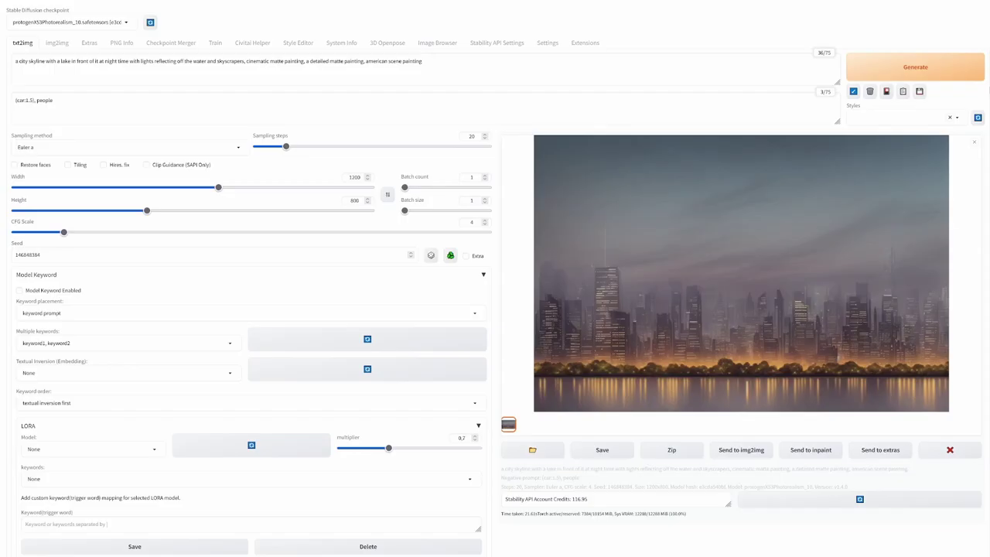
left_click(979, 15)
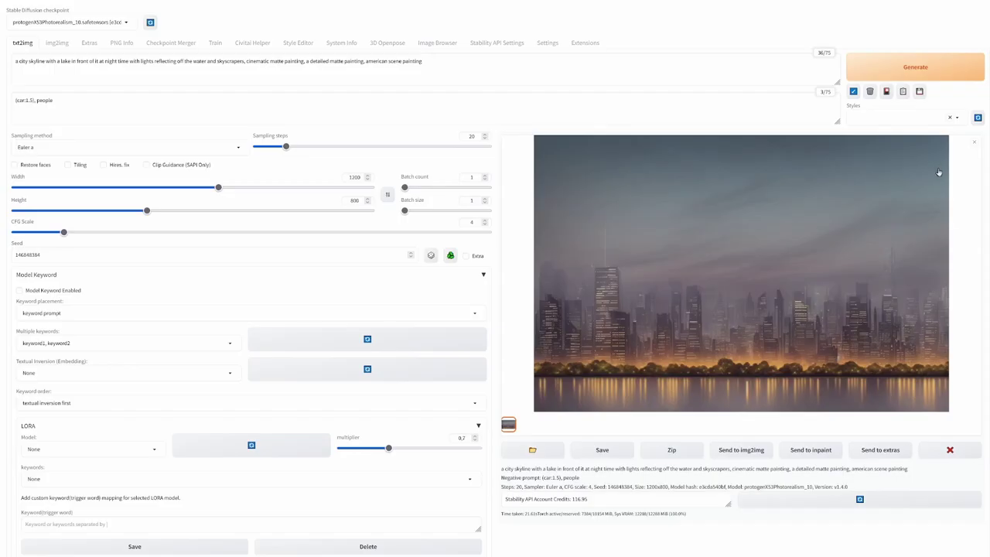
- Switch the checkpoint to stable-diffusion-xl-1024-v0-9.SAPI.safetensors
left_click(126, 25)
scroll(84, 172, "down", 5)
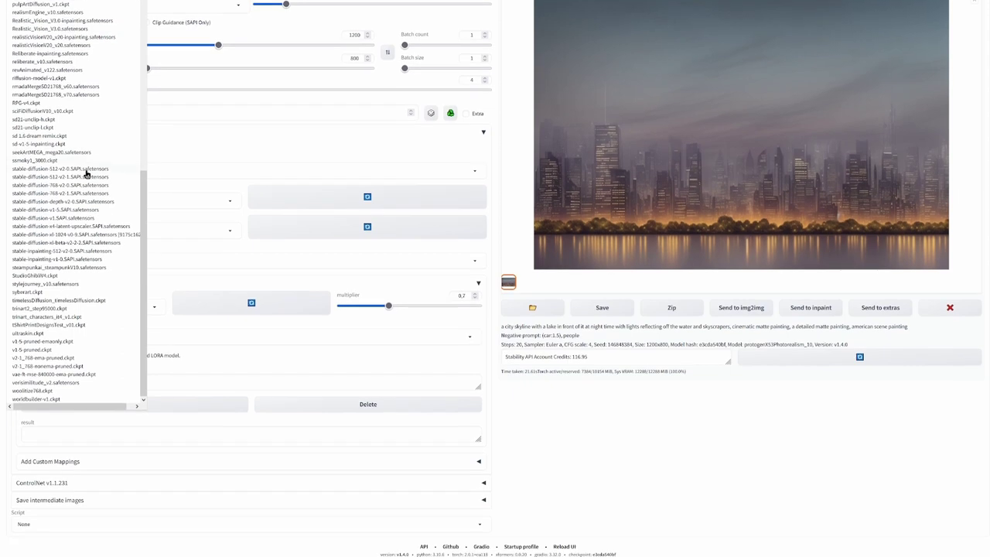
left_click(81, 235)
scroll(154, 189, "up", 3)
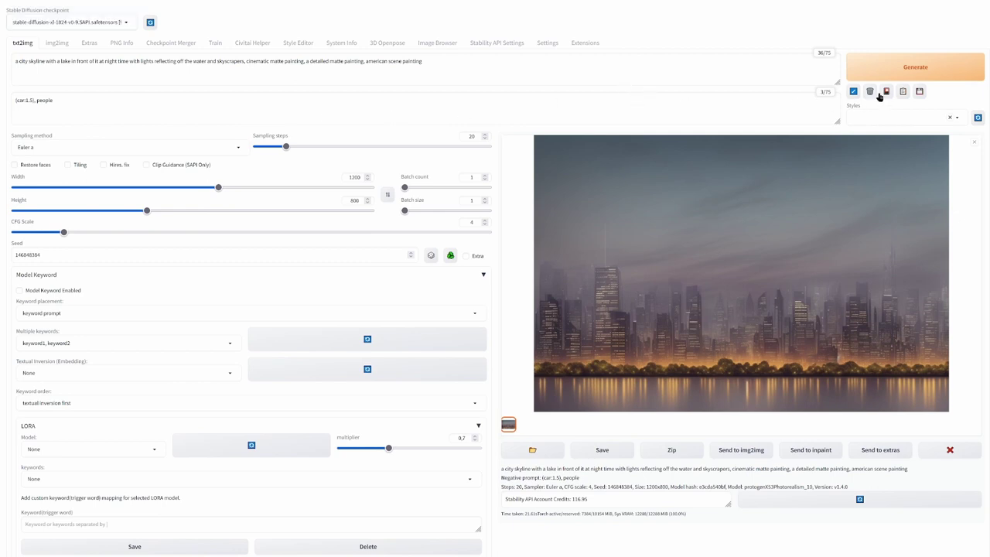
- Generate the same city skyline prompt with the SDXL 0.9 API model and view the image at full size
left_click(896, 72)
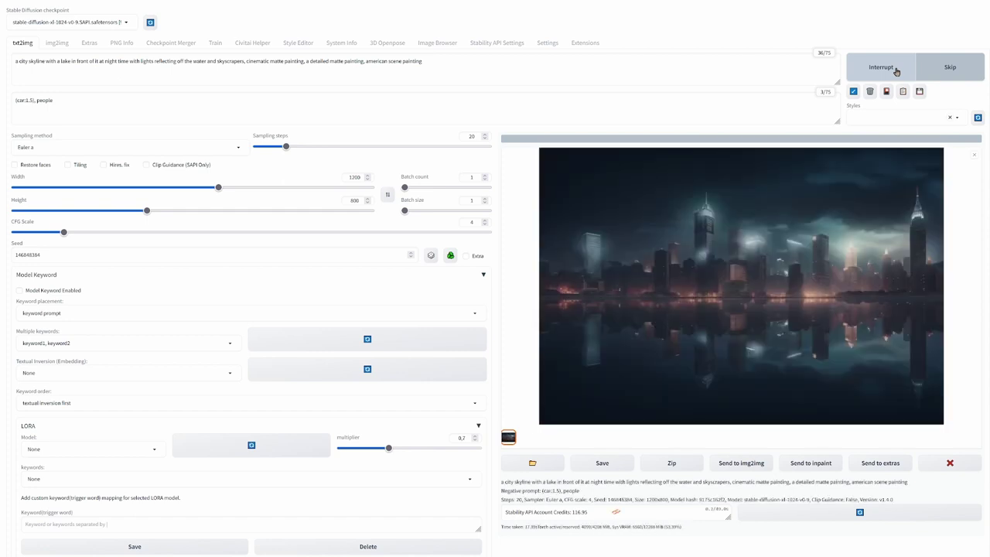
left_click(797, 194)
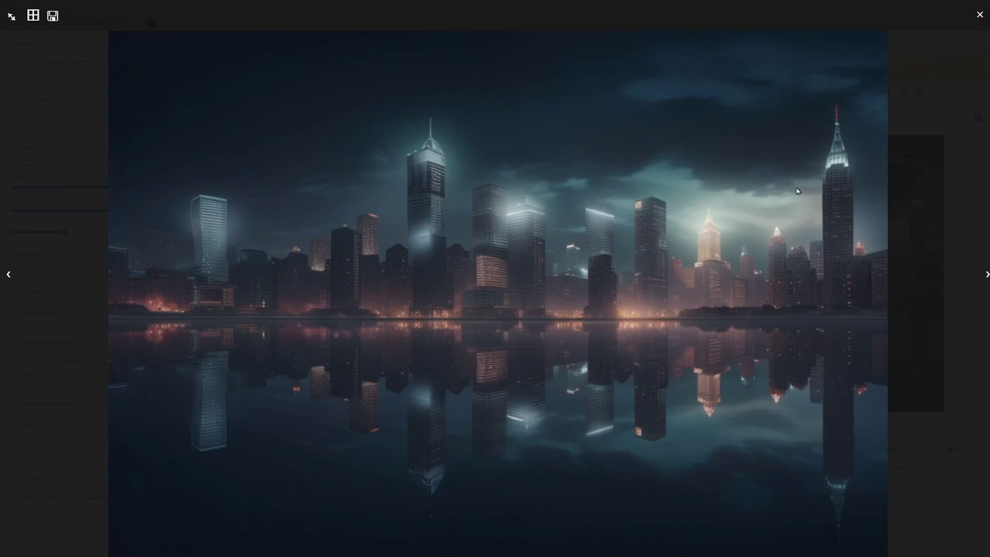
left_click(980, 17)
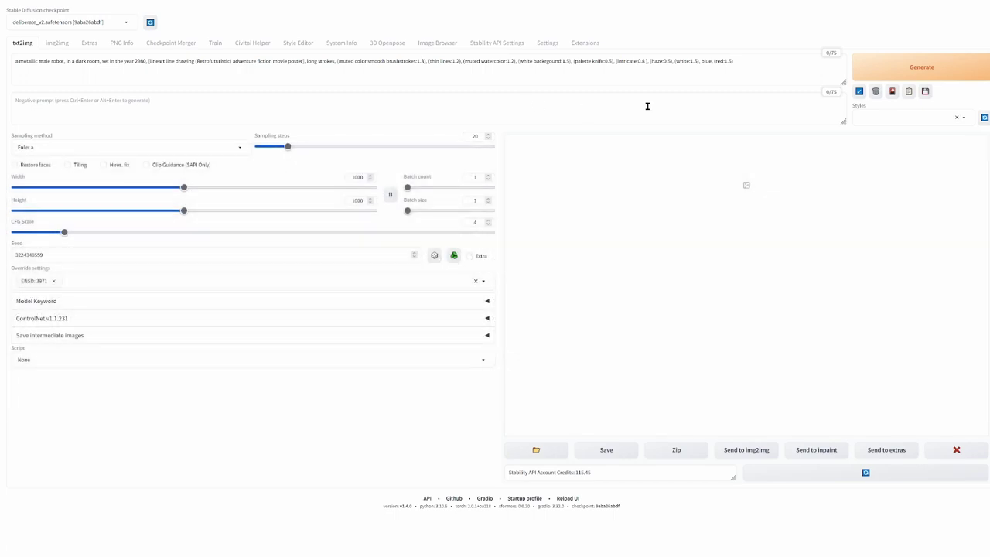
- Generate the metallic male robot image at 1000 by 1000 with the deliberate_v2 checkpoint
left_click(887, 75)
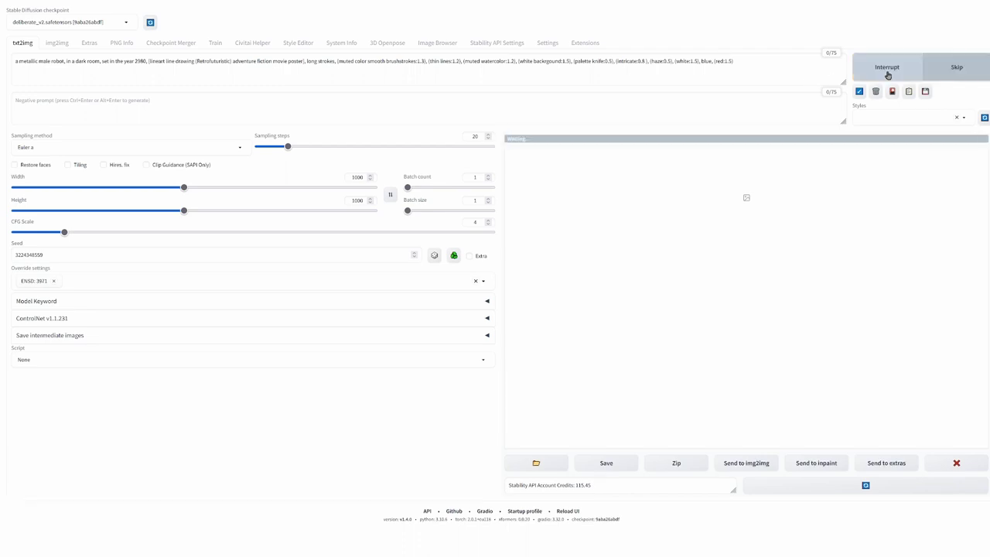